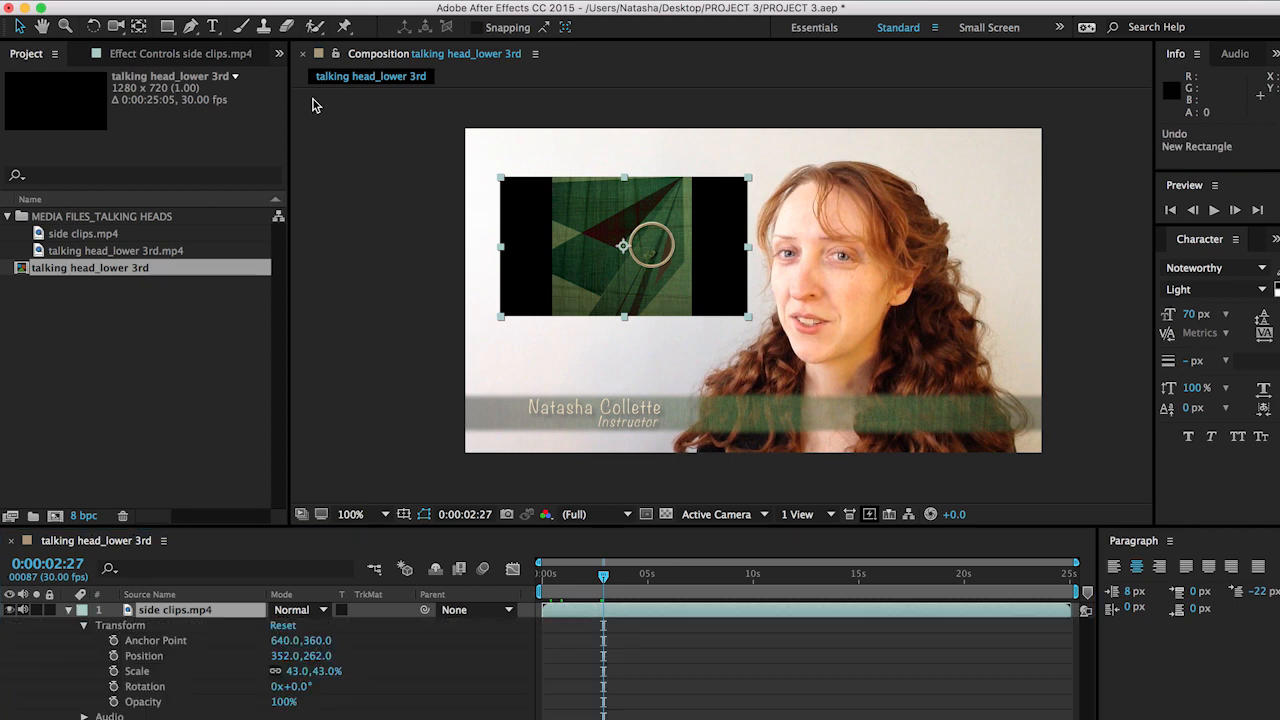
Step: Draw a rectangular mask around the green square area of the side clips.mp4 layer and set its mode to Subtract
{"action": "left_click", "coordinate": [171, 30]}
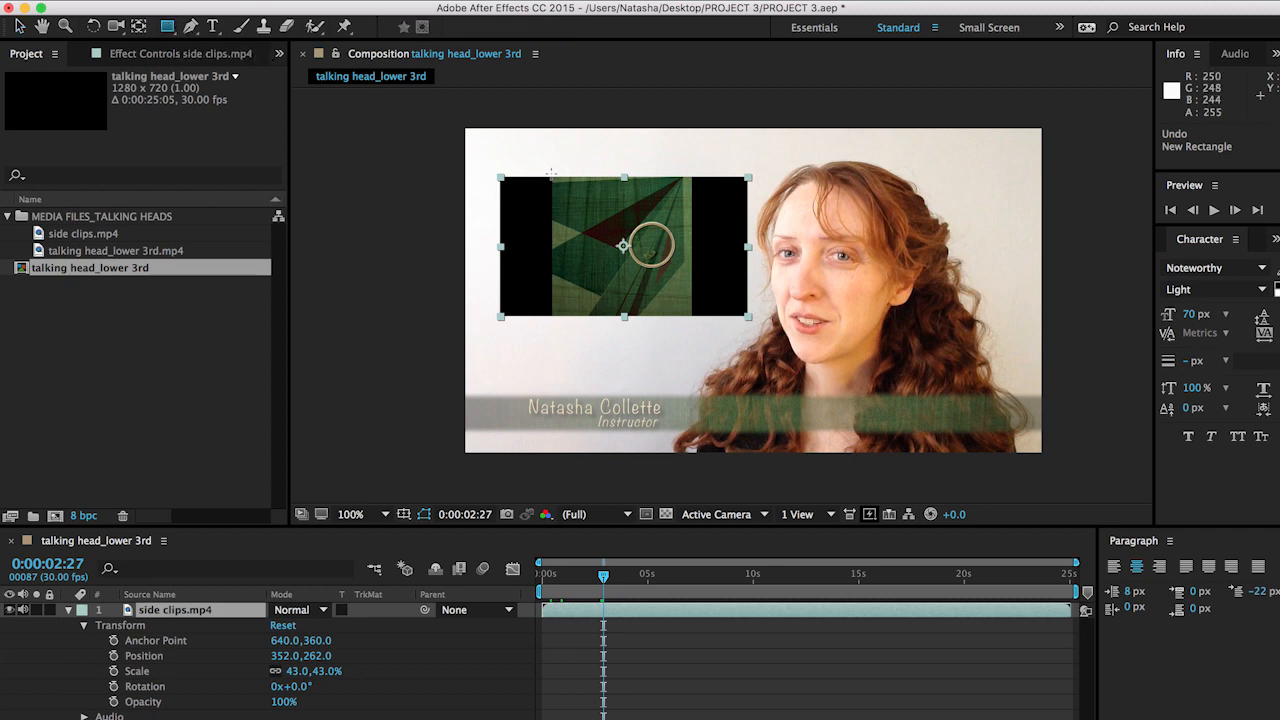
{"action": "left_click_drag", "start_coordinate": [550, 172], "coordinate": [691, 320]}
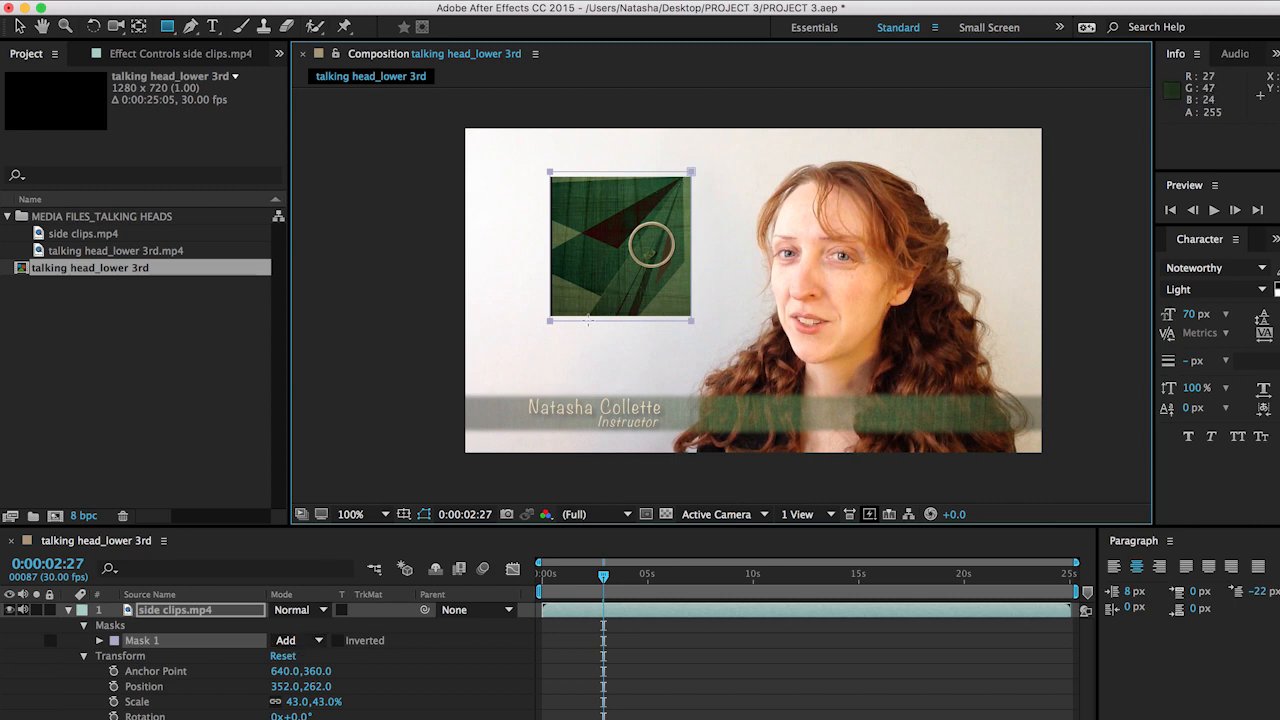
{"action": "left_click", "coordinate": [291, 645]}
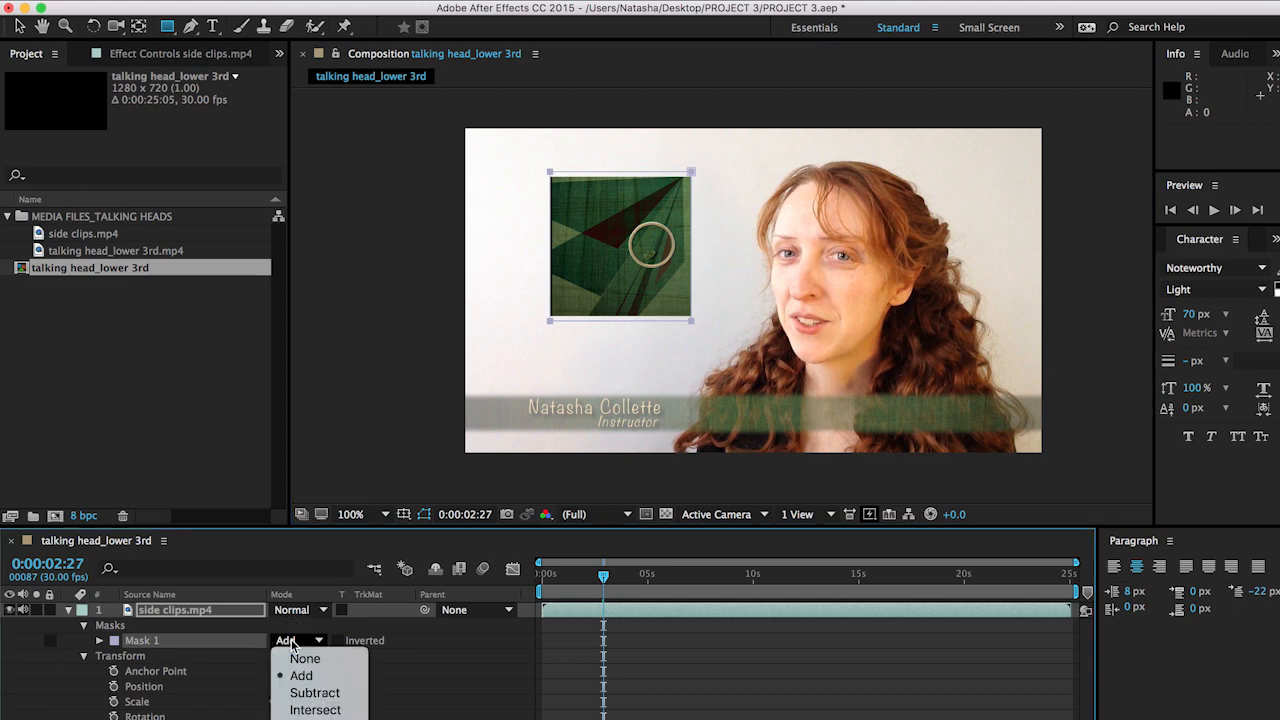
{"action": "left_click", "coordinate": [307, 694]}
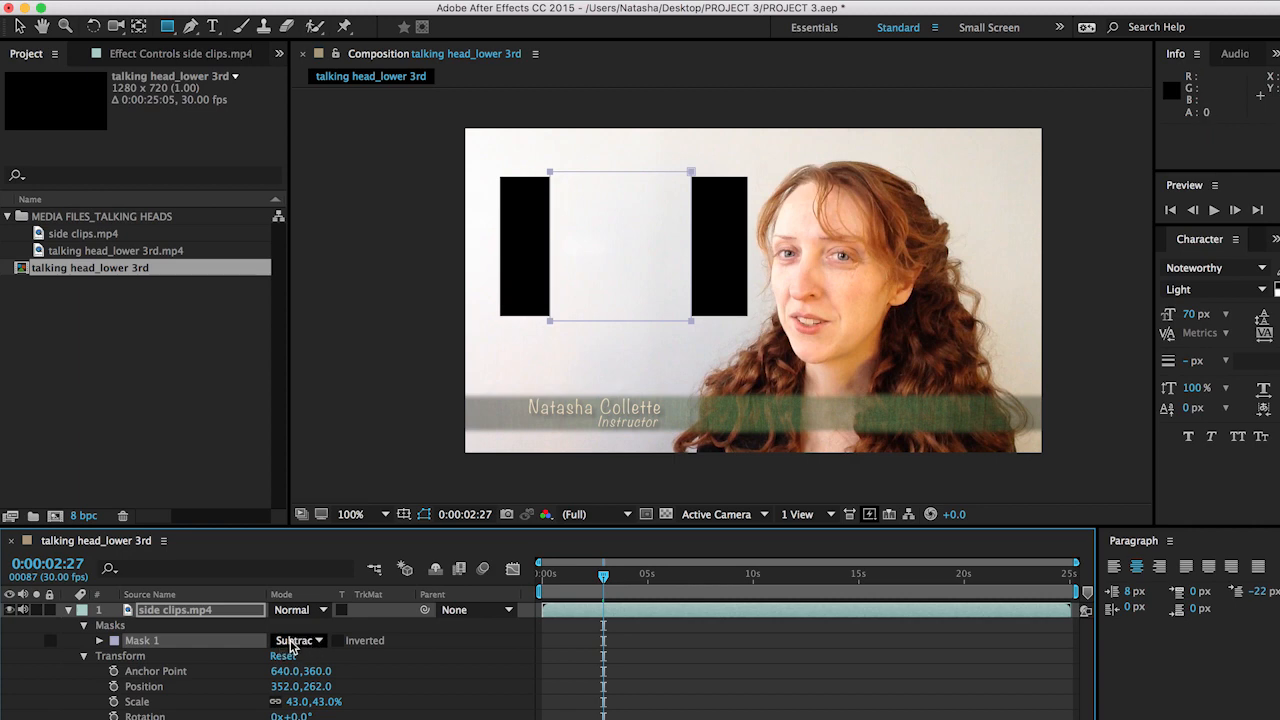
Step: Undo the Subtract mode and delete the rectangular mask from the side clips.mp4 layer
{"action": "key", "text": "super+z"}
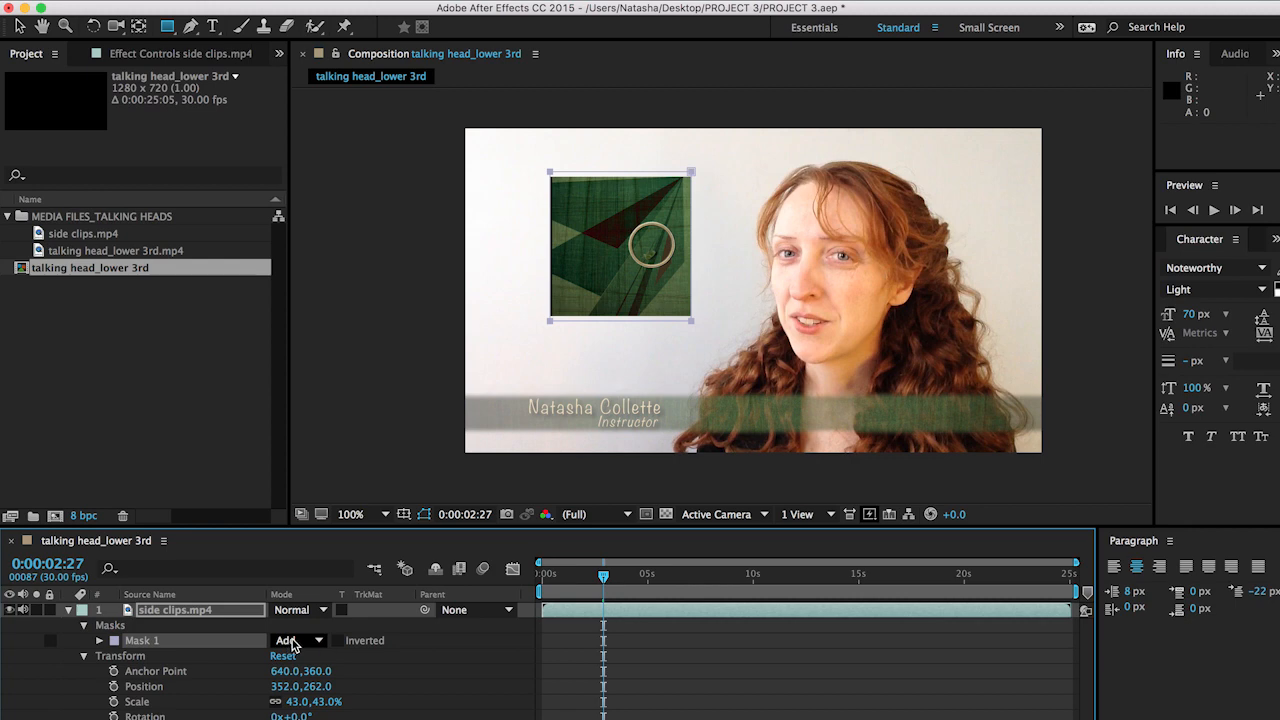
{"action": "left_click", "coordinate": [156, 645]}
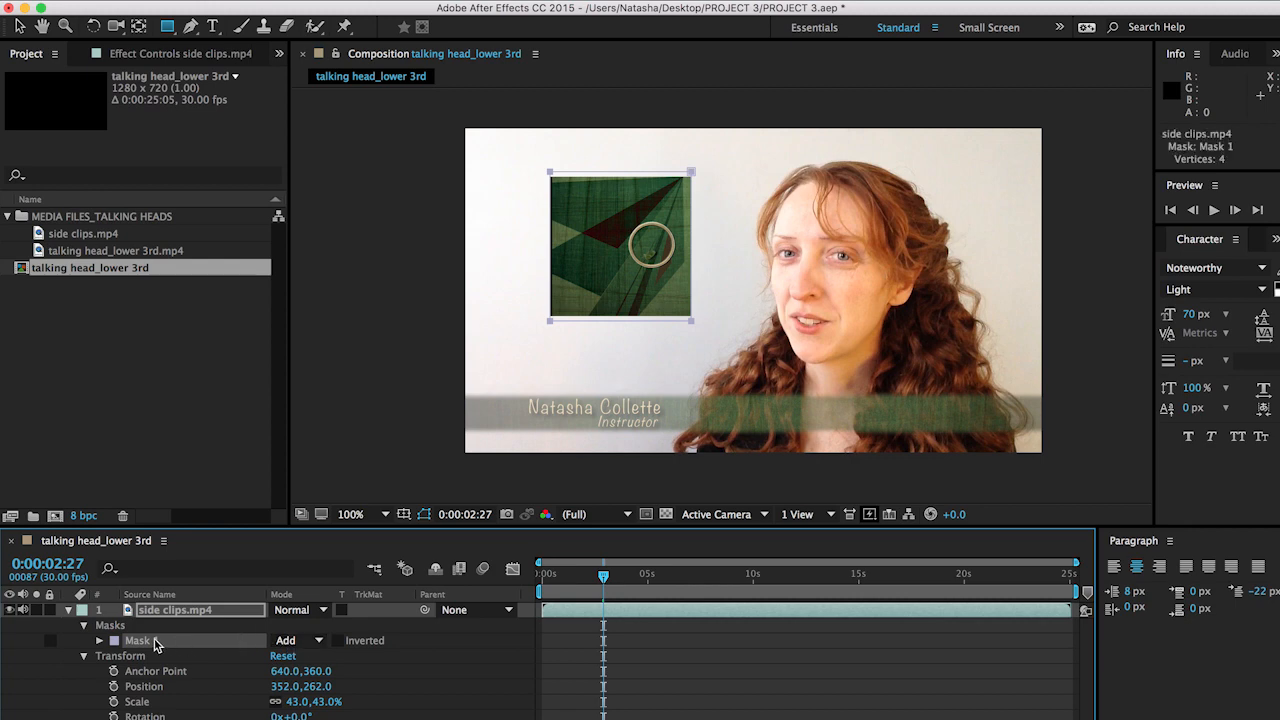
{"action": "key", "text": "Delete"}
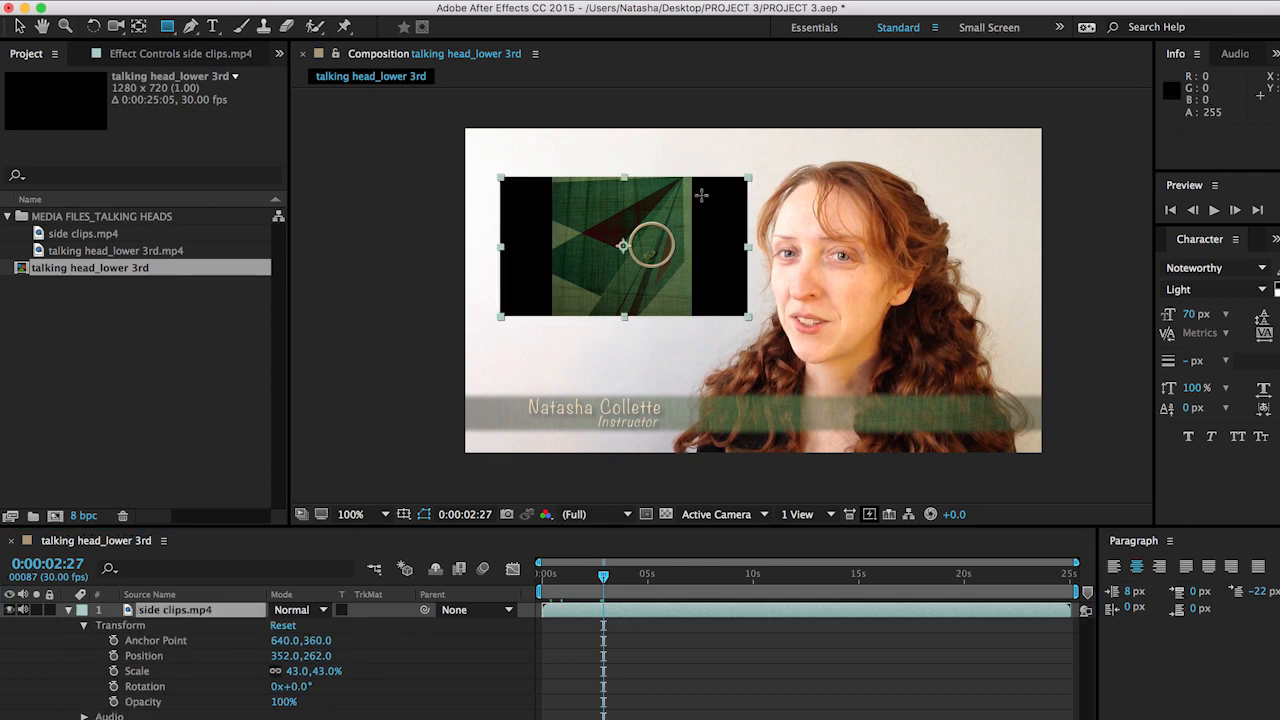
Step: Try a circular mask over the middle of the side clips.mp4 layer, previewed at 0:00:05:20, and delete it
{"action": "left_click", "coordinate": [166, 28]}
{"action": "left_click", "coordinate": [246, 65]}
{"action": "left_click_drag", "start_coordinate": [578, 190], "coordinate": [684, 298]}
{"action": "left_click_drag", "start_coordinate": [603, 577], "coordinate": [661, 590]}
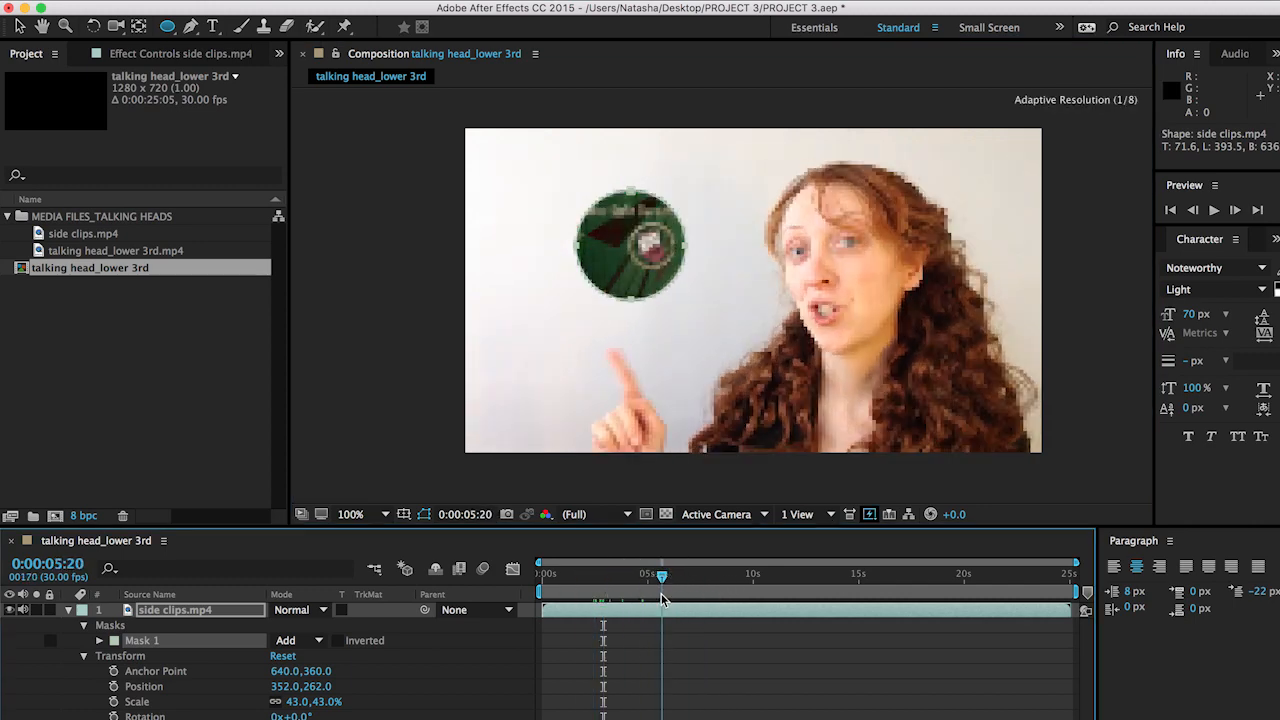
{"action": "left_click", "coordinate": [134, 641]}
{"action": "key", "text": "Delete"}
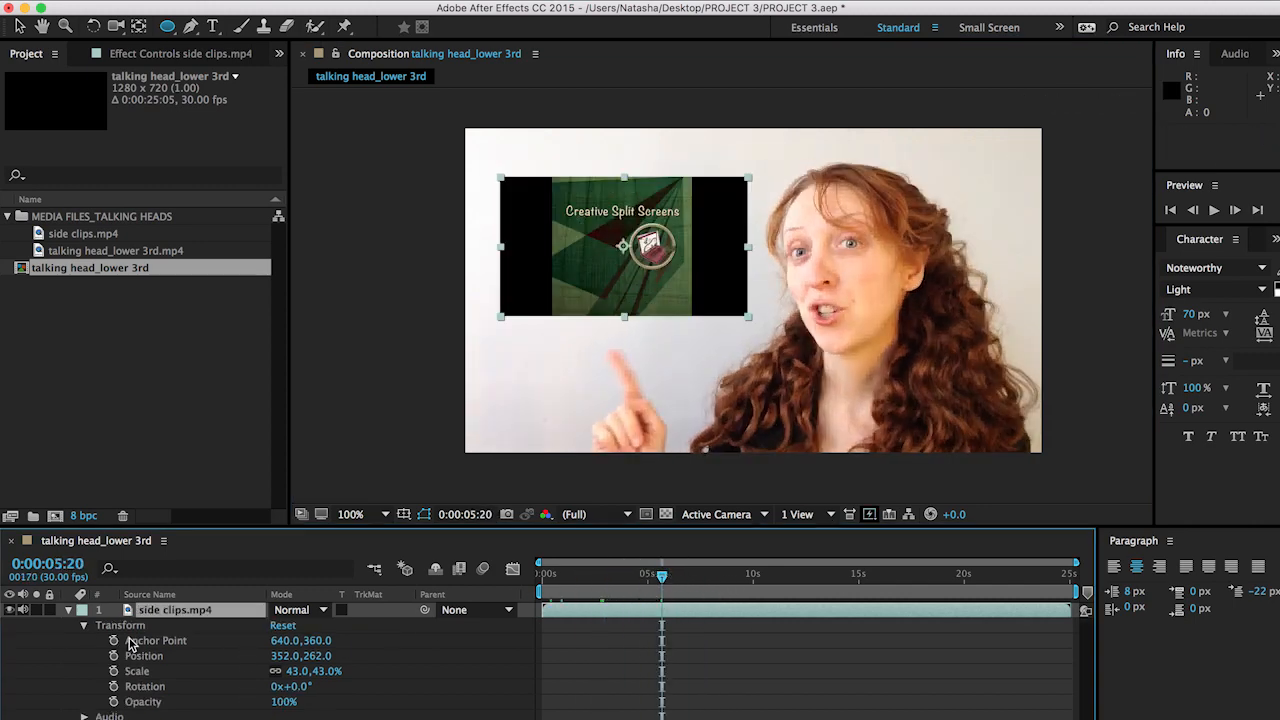
Step: Draw a pentagon mask on the side clips.mp4 layer, then move it toward the clip's centre and scale it to about 94%
{"action": "left_click", "coordinate": [167, 26]}
{"action": "left_click", "coordinate": [246, 89]}
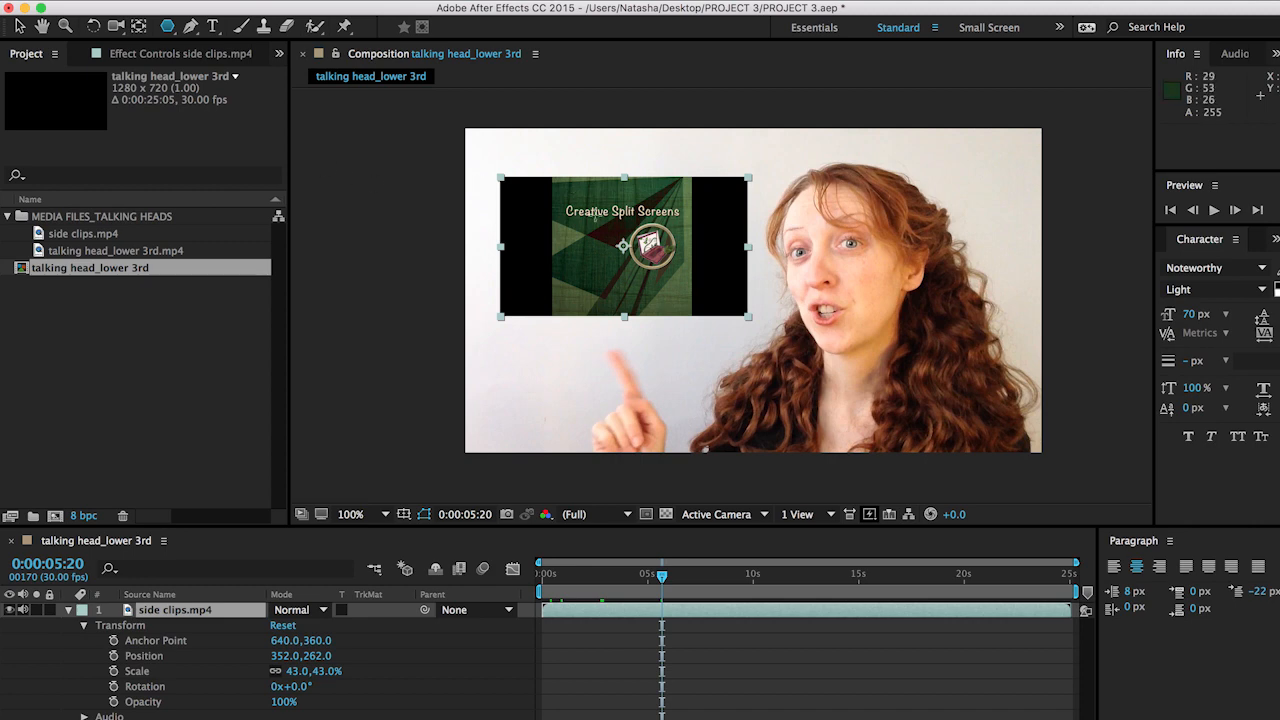
{"action": "mouse_move", "coordinate": [592, 204]}
{"action": "left_mouse_down"}
{"action": "mouse_move", "coordinate": [634, 271]}
{"action": "mouse_move", "coordinate": [611, 251]}
{"action": "mouse_move", "coordinate": [623, 263]}
{"action": "mouse_move", "coordinate": [634, 240]}
{"action": "mouse_move", "coordinate": [624, 251]}
{"action": "left_mouse_up"}
{"action": "key", "text": "v"}
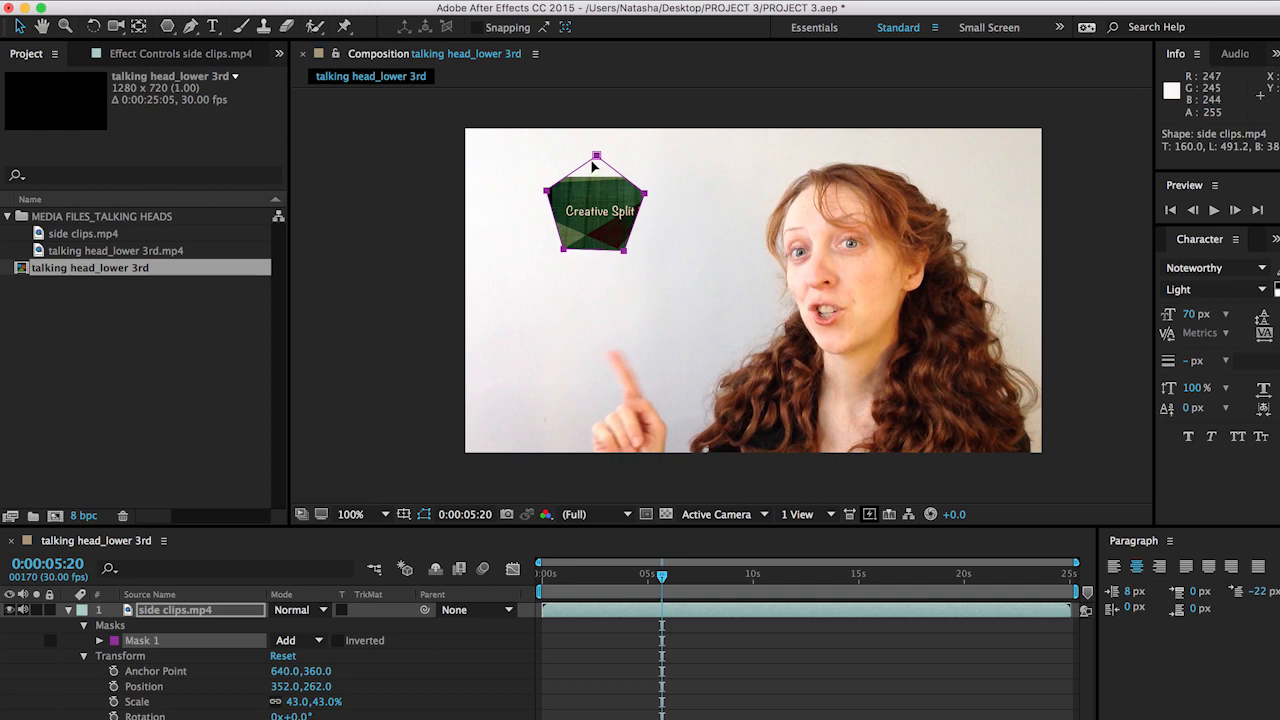
{"action": "double_click", "coordinate": [598, 210]}
{"action": "left_click_drag", "start_coordinate": [605, 223], "coordinate": [665, 275]}
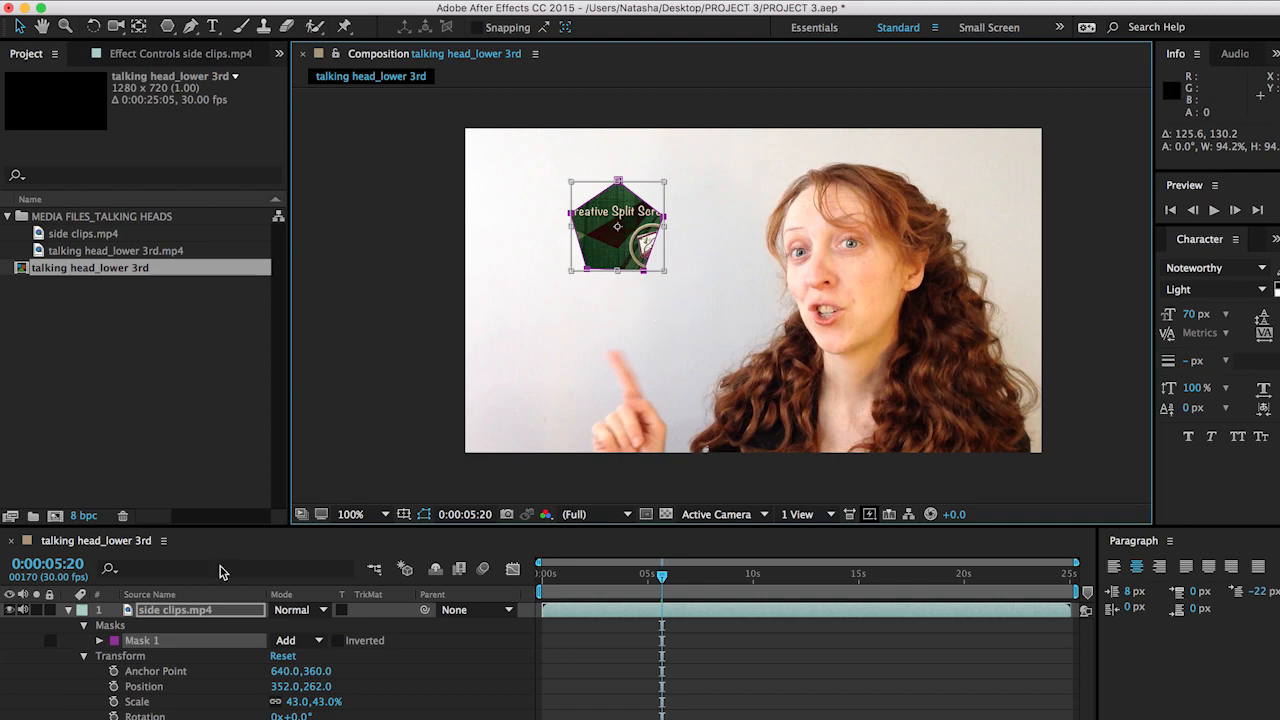
Step: Delete the pentagon mask and move the playhead to 0:00:04:25
{"action": "left_click", "coordinate": [158, 640]}
{"action": "key", "text": "Delete"}
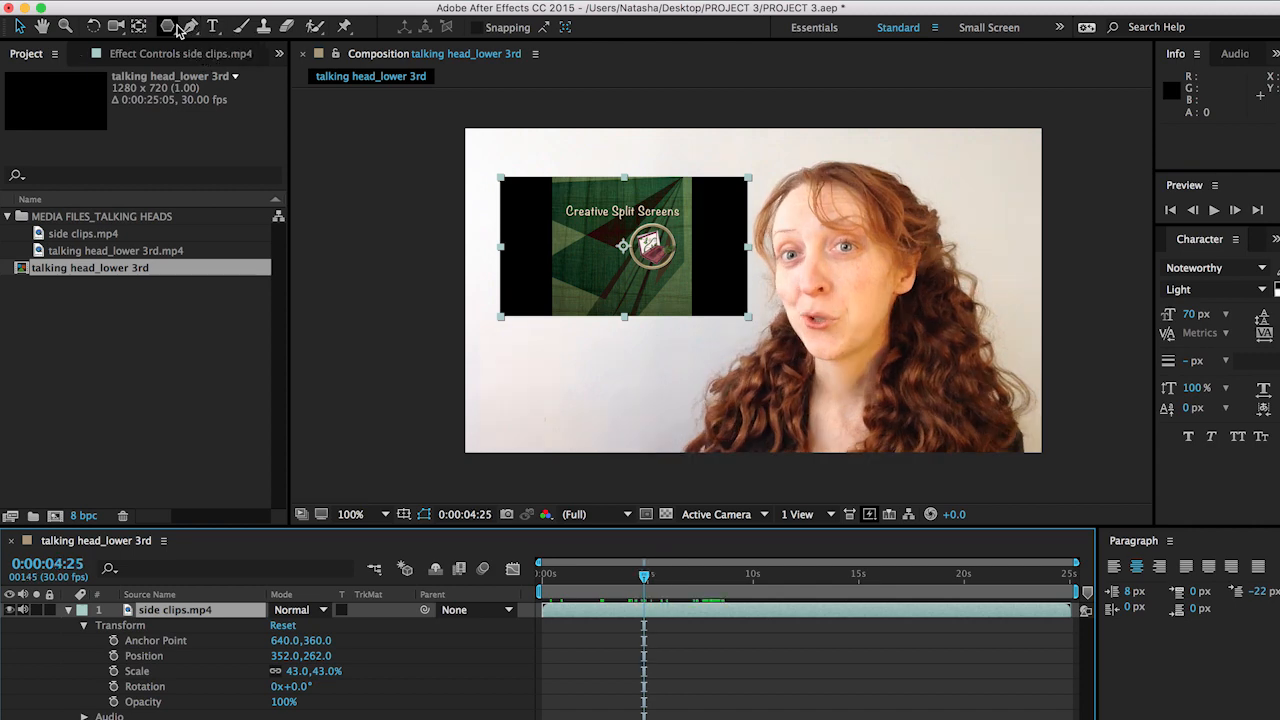
Step: Draw a closed freeform mask with eight vertices and curved sides around the green area of the side clip using the Pen tool
{"action": "left_click_drag", "start_coordinate": [168, 33], "coordinate": [177, 130]}
{"action": "left_click", "coordinate": [187, 29]}
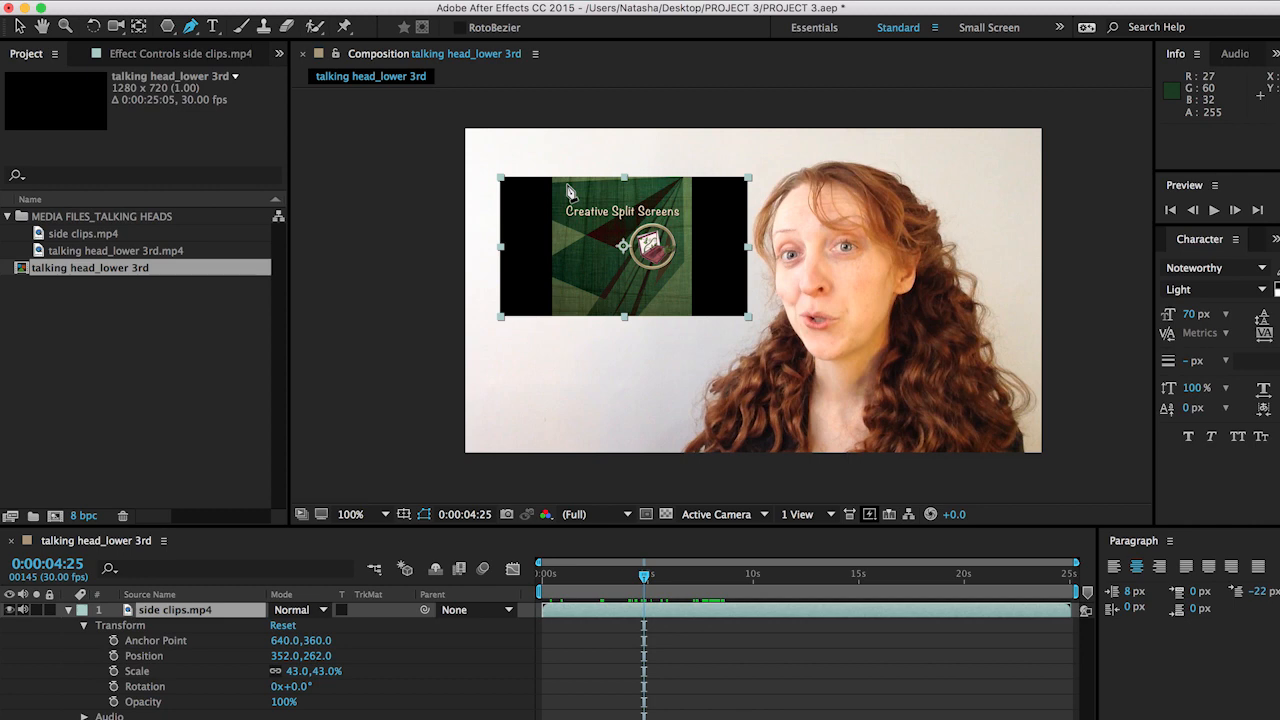
{"action": "left_click_drag", "start_coordinate": [191, 28], "coordinate": [240, 27]}
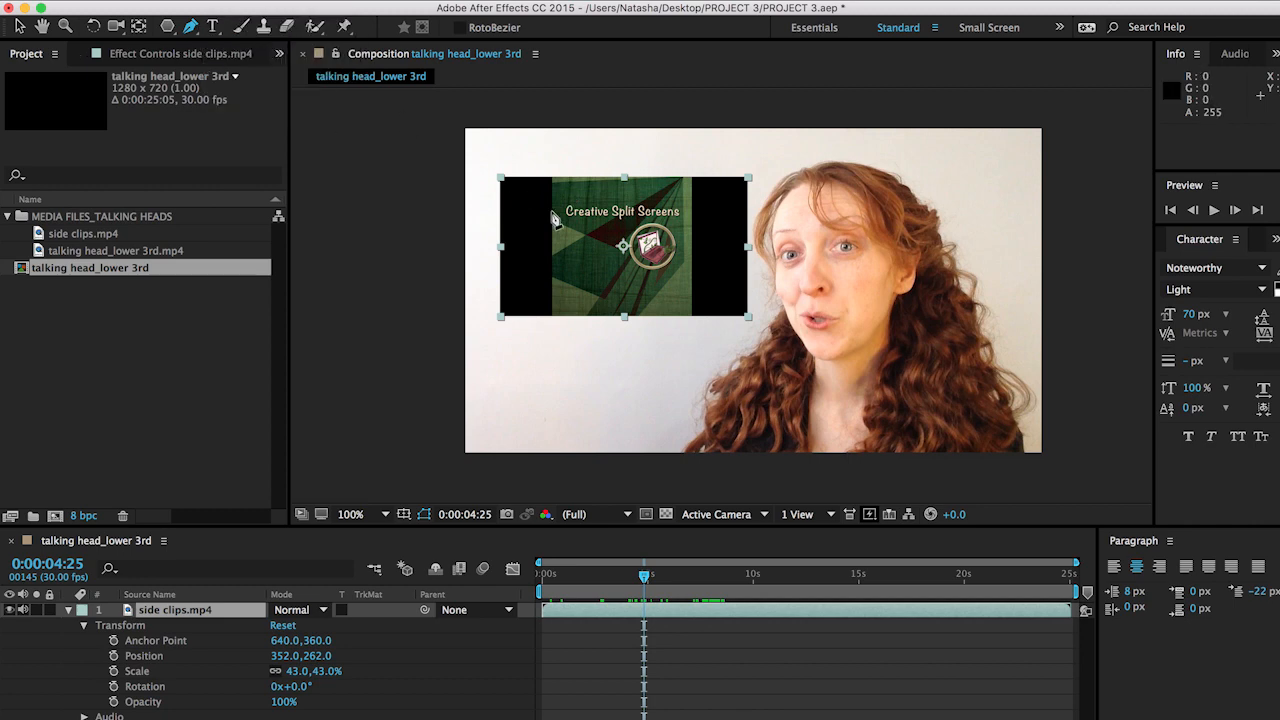
{"action": "left_click", "coordinate": [574, 181]}
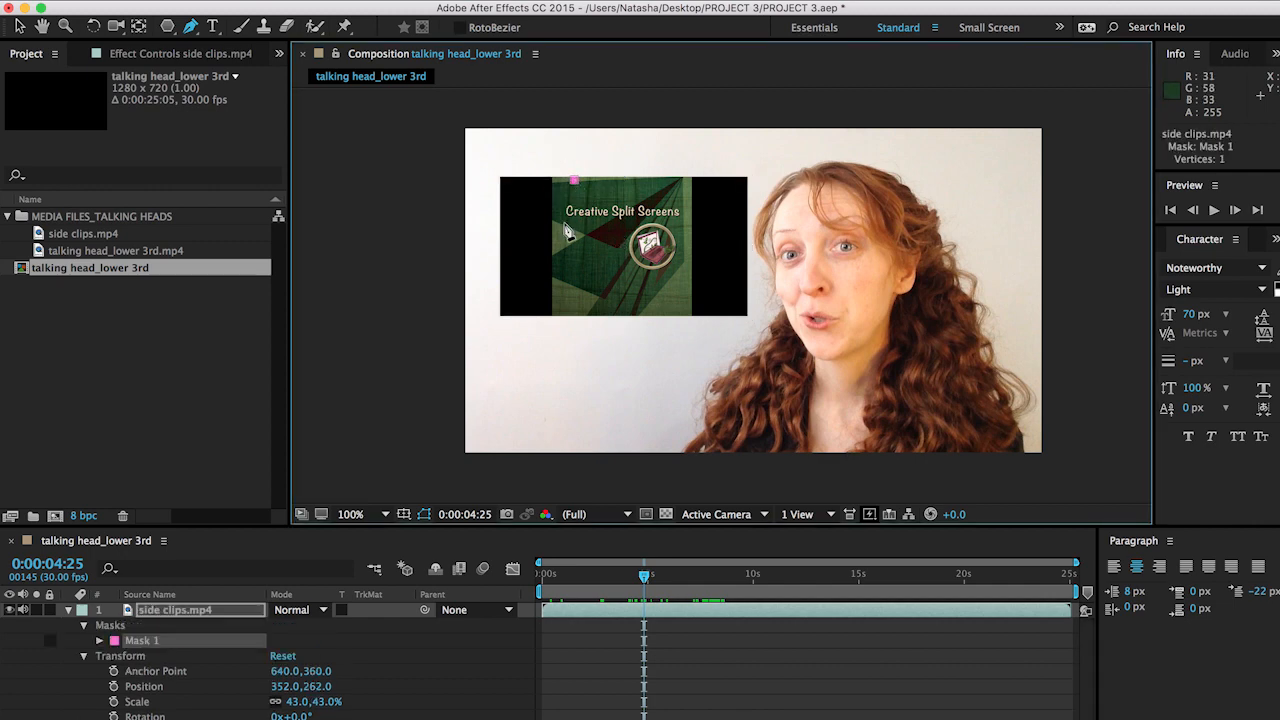
{"action": "left_click_drag", "start_coordinate": [562, 230], "coordinate": [558, 254]}
{"action": "key", "text": "super+z"}
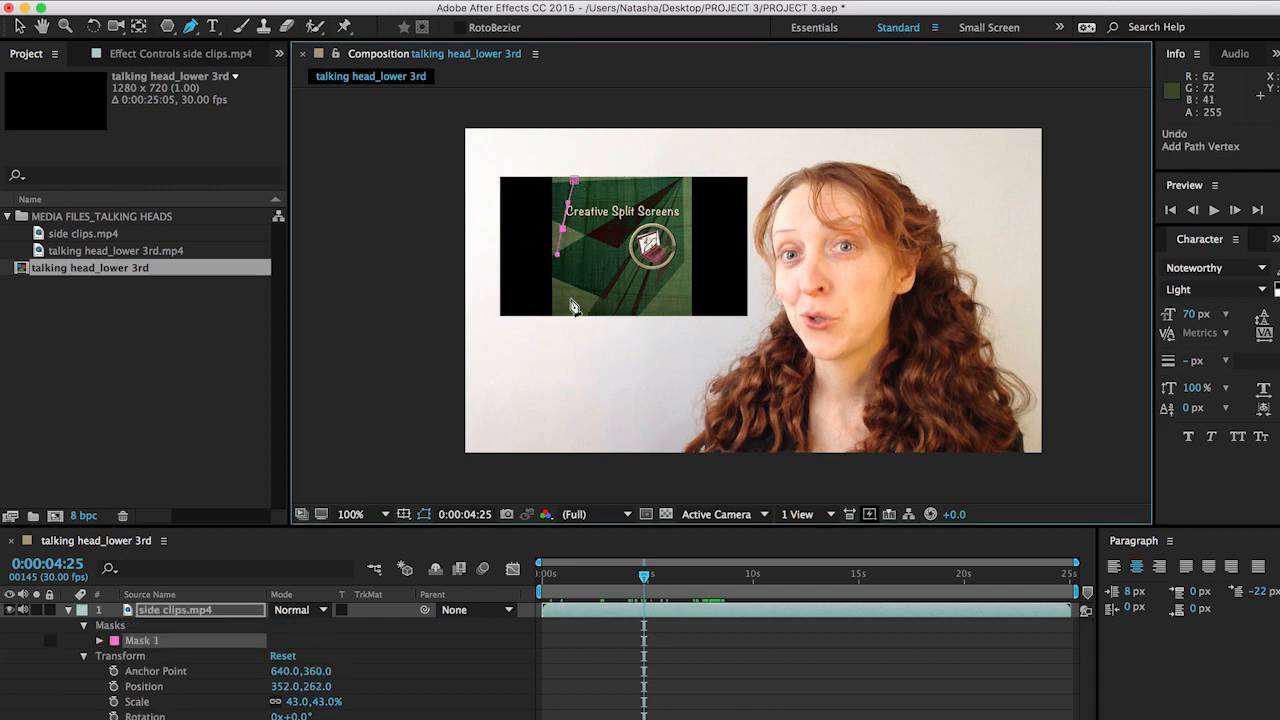
{"action": "left_click", "coordinate": [572, 300]}
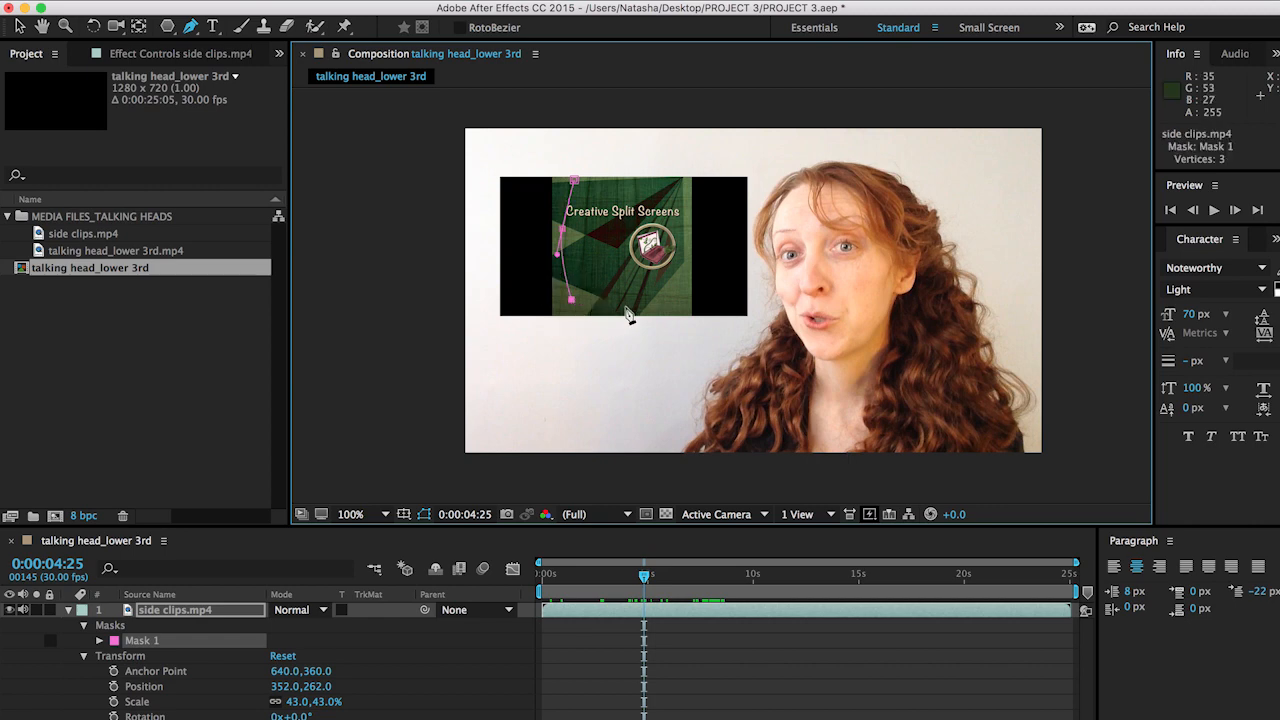
{"action": "left_click", "coordinate": [636, 305]}
{"action": "left_click_drag", "start_coordinate": [682, 272], "coordinate": [588, 171]}
{"action": "left_click", "coordinate": [692, 209]}
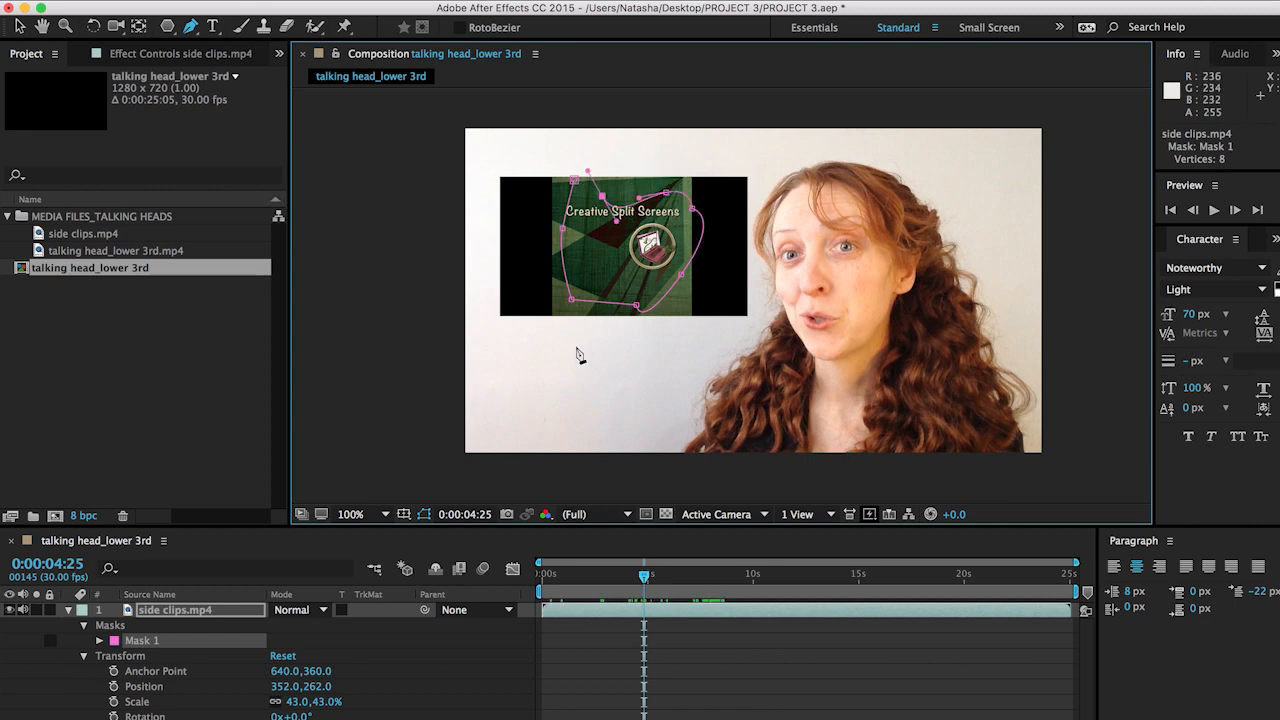
{"action": "left_click", "coordinate": [575, 184]}
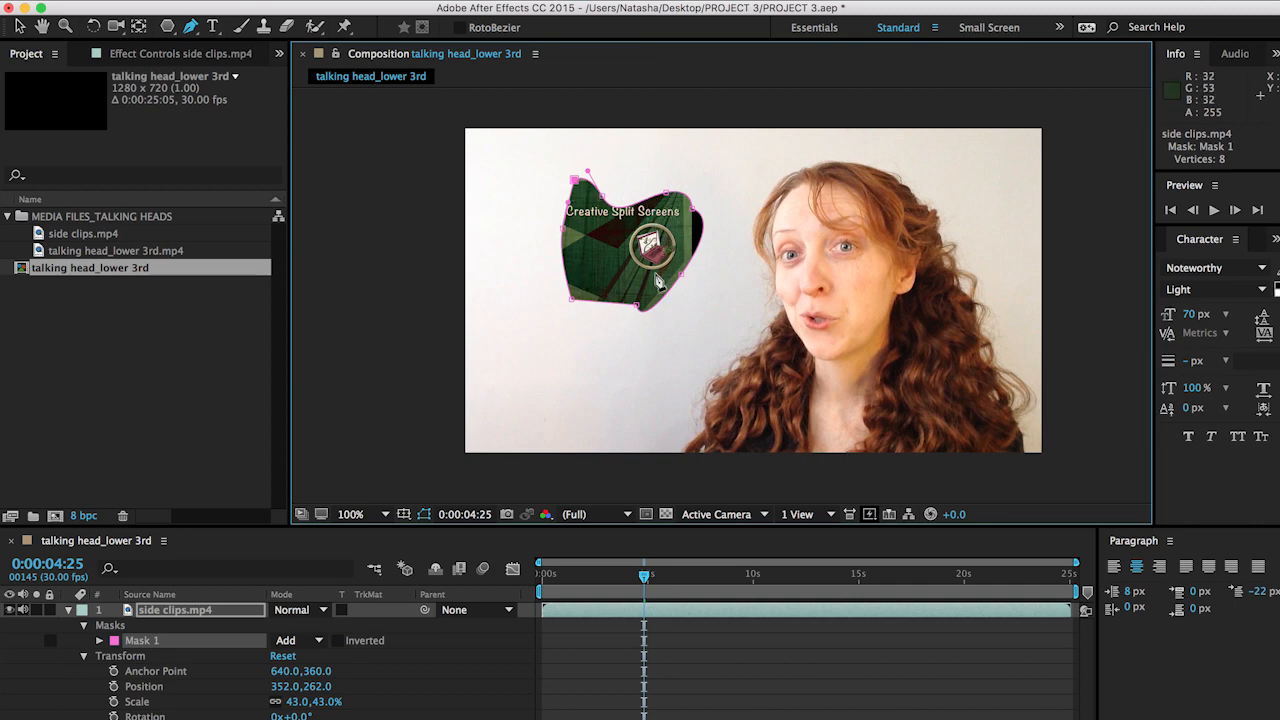
Step: Try the Subtract mode on the freeform mask and set it back to Add
{"action": "left_click", "coordinate": [311, 644]}
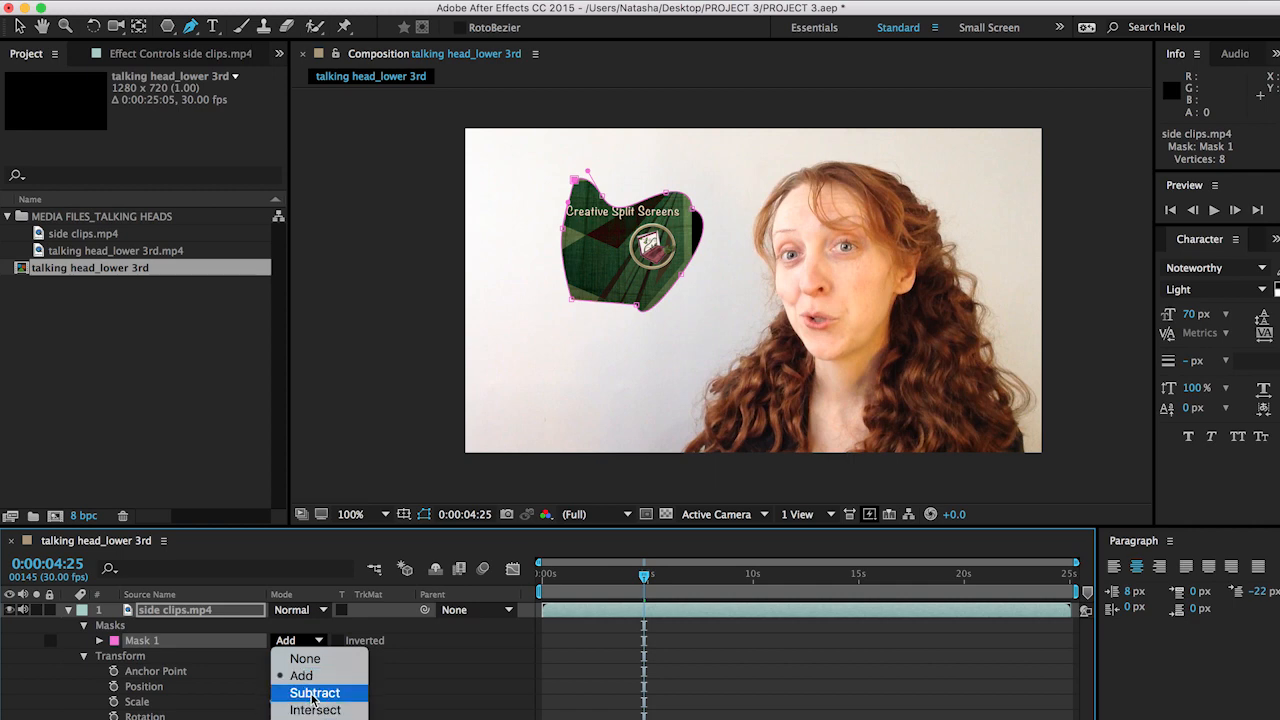
{"action": "left_click", "coordinate": [313, 693]}
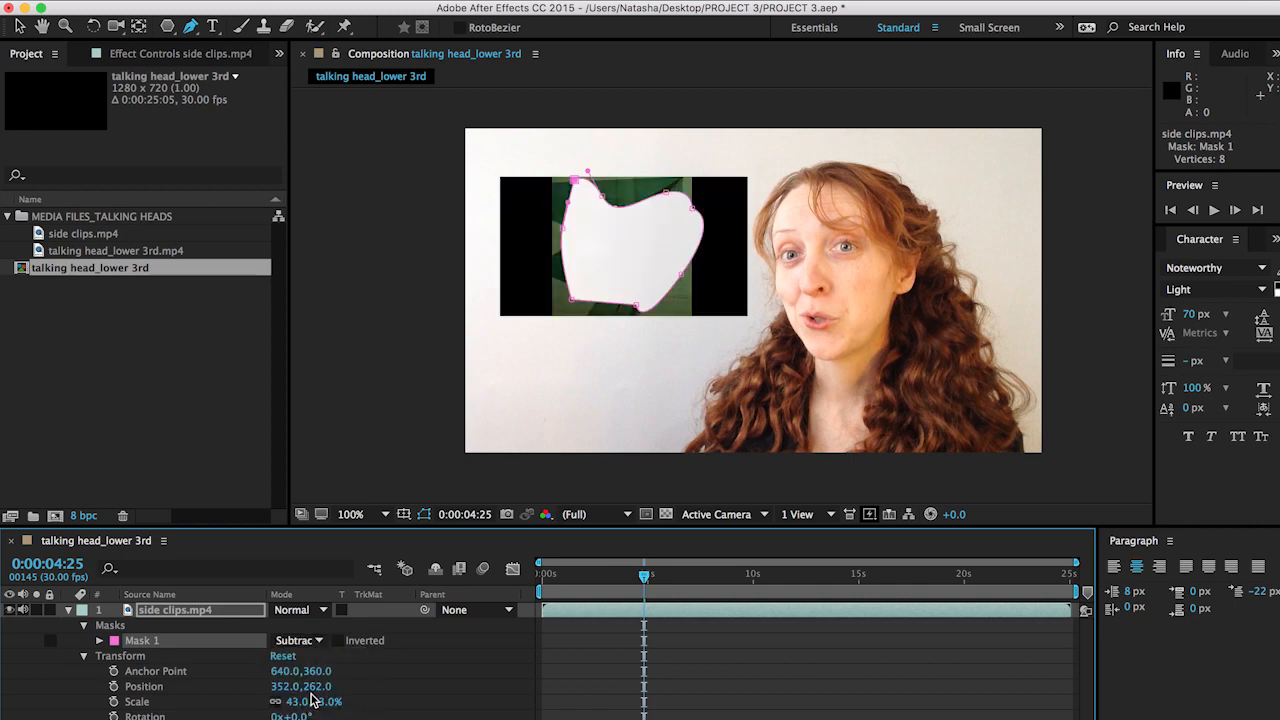
{"action": "left_click", "coordinate": [320, 642]}
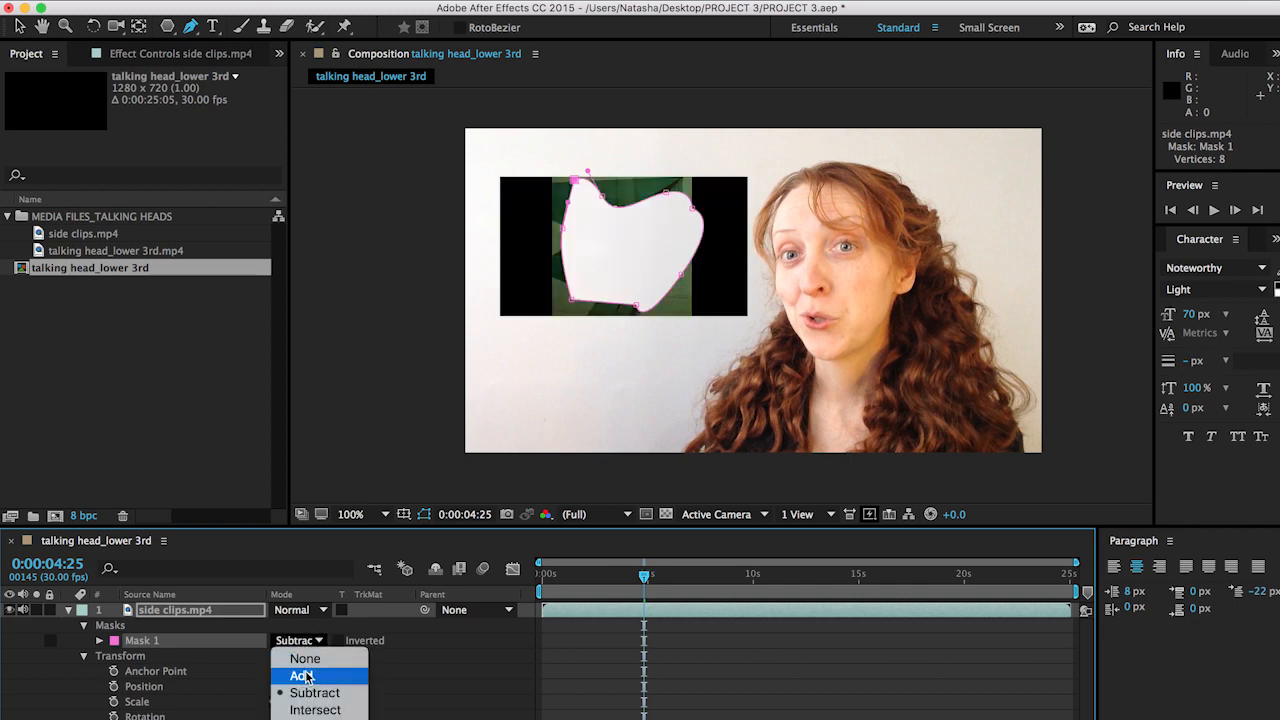
{"action": "left_click", "coordinate": [343, 673]}
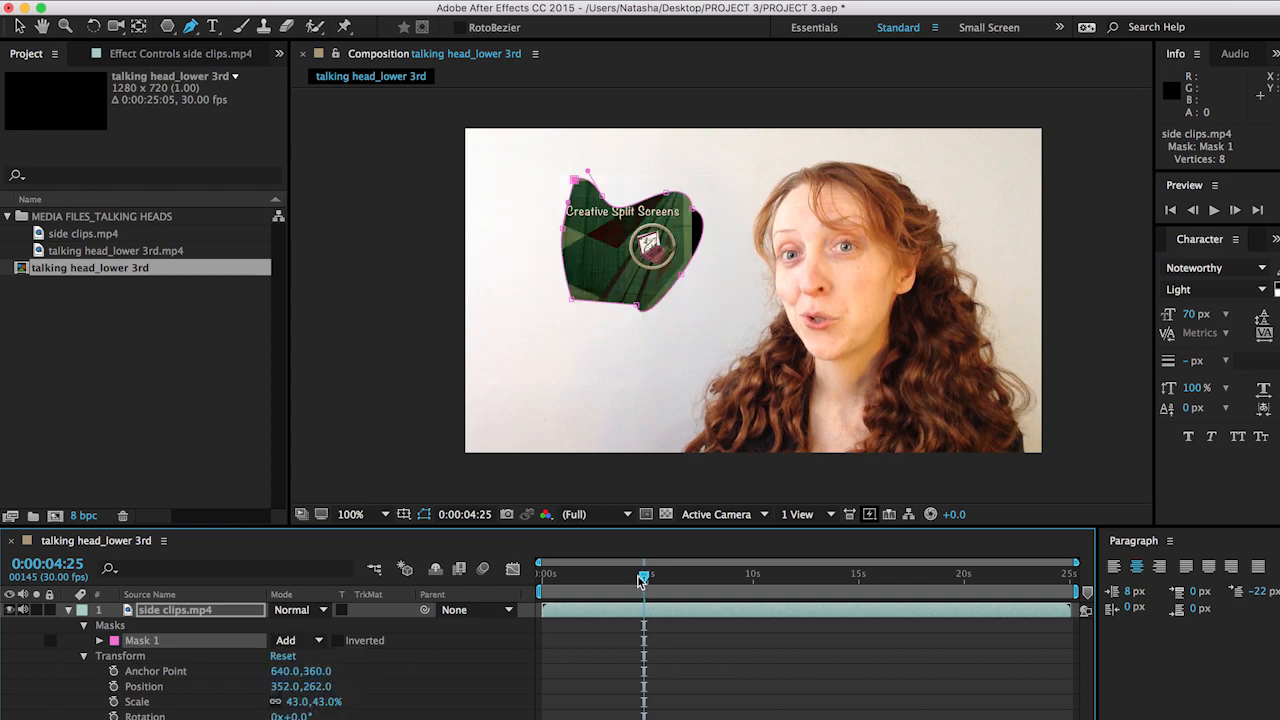
Step: Move the playhead to 0:00:02:04 and select the side clips.mp4 layer
{"action": "left_click_drag", "start_coordinate": [641, 581], "coordinate": [589, 641]}
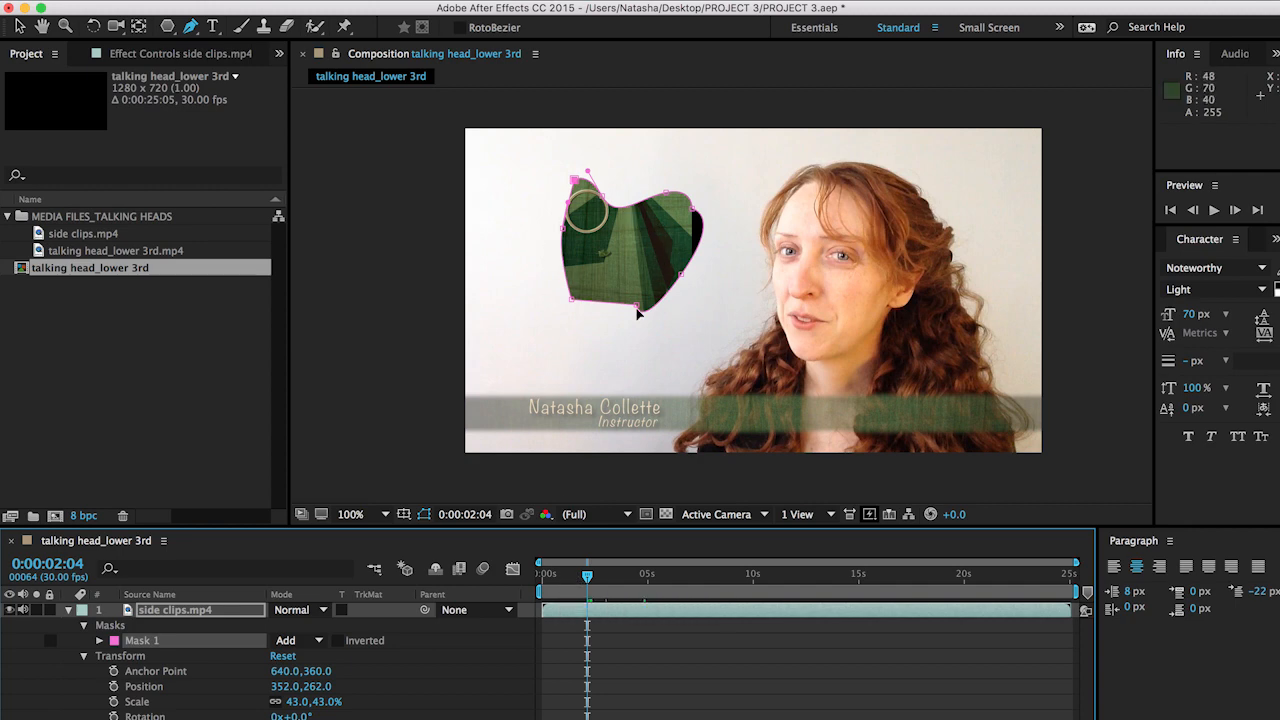
{"action": "left_click", "coordinate": [590, 612]}
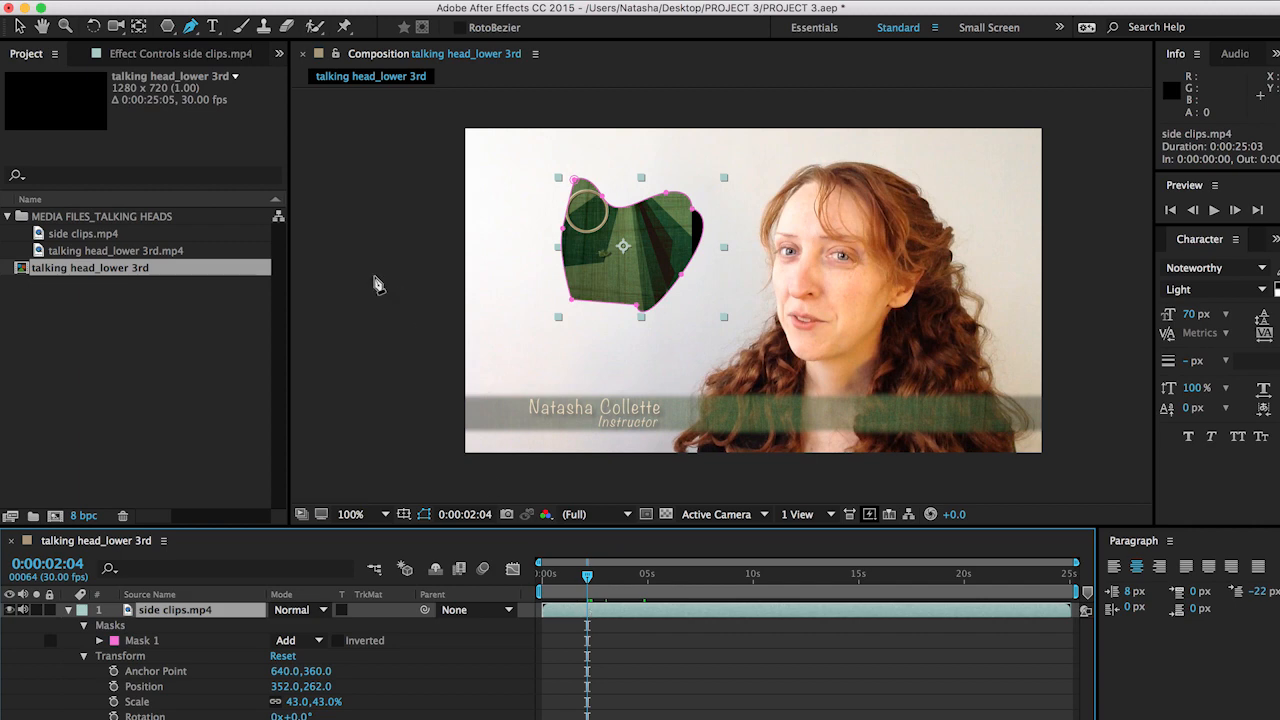
{"action": "left_click_drag", "start_coordinate": [168, 29], "coordinate": [250, 176]}
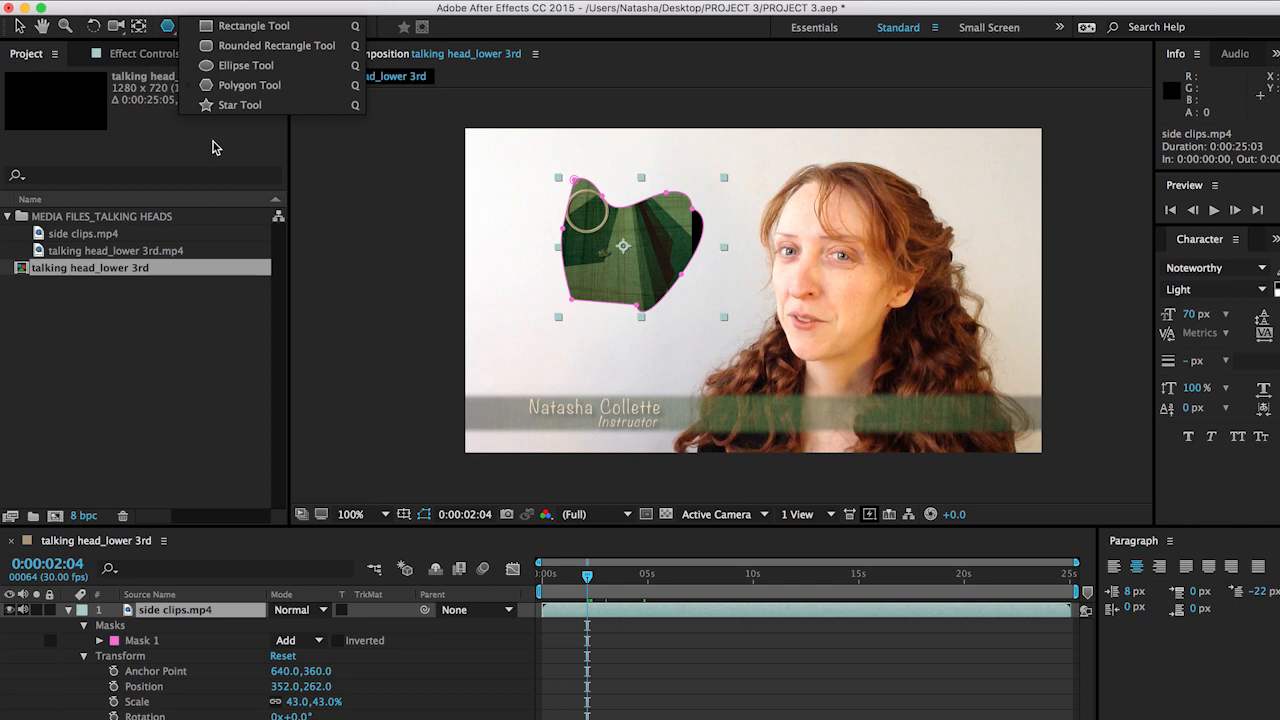
{"action": "left_click", "coordinate": [213, 143]}
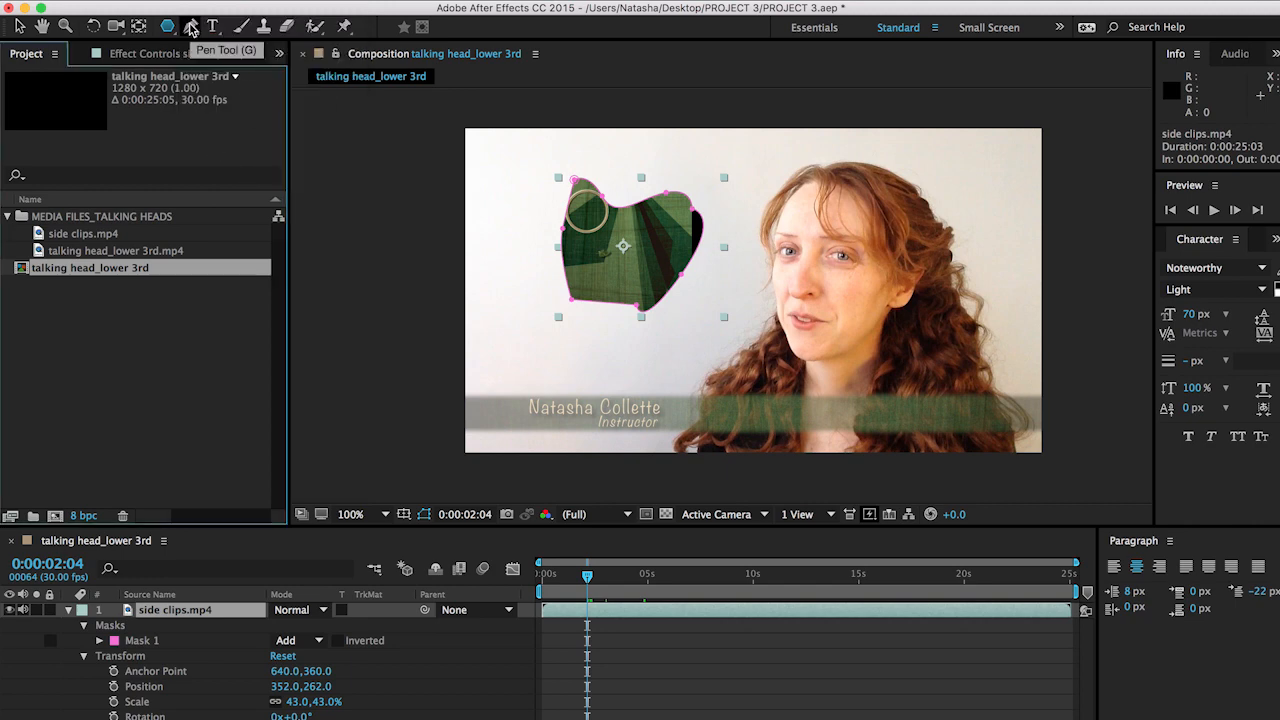